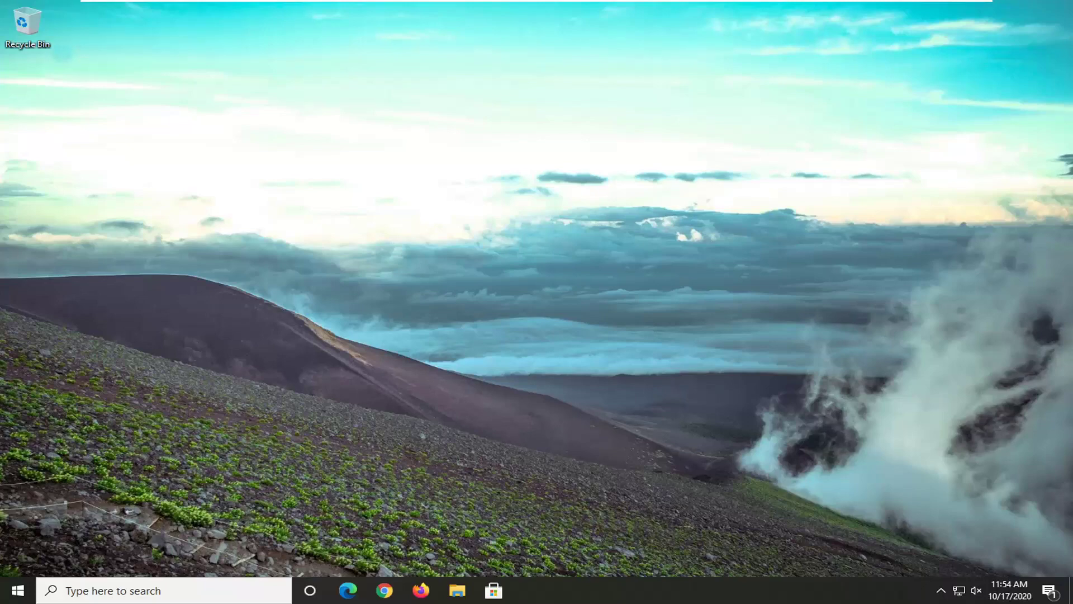
Launch Command Prompt as administrator from a Start menu cmd search.
click(6, 597)
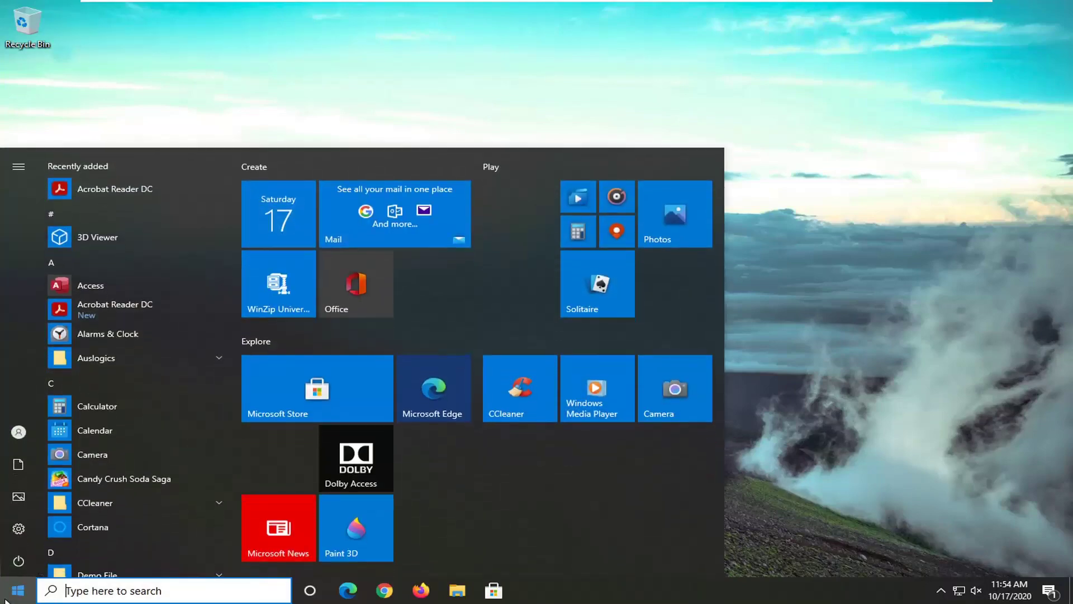
text(cmd)
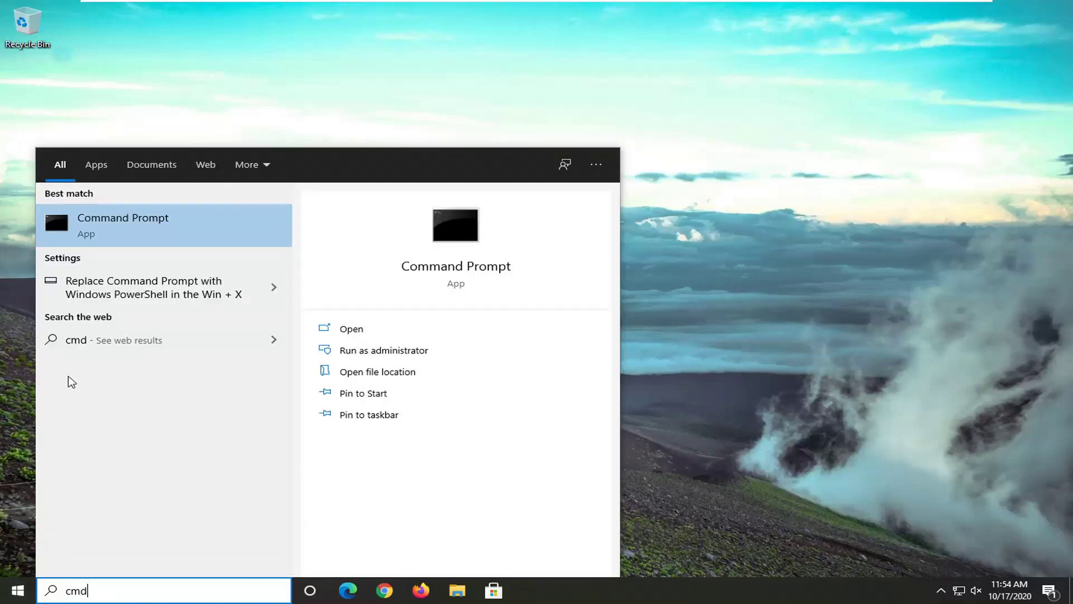
right_click(103, 233)
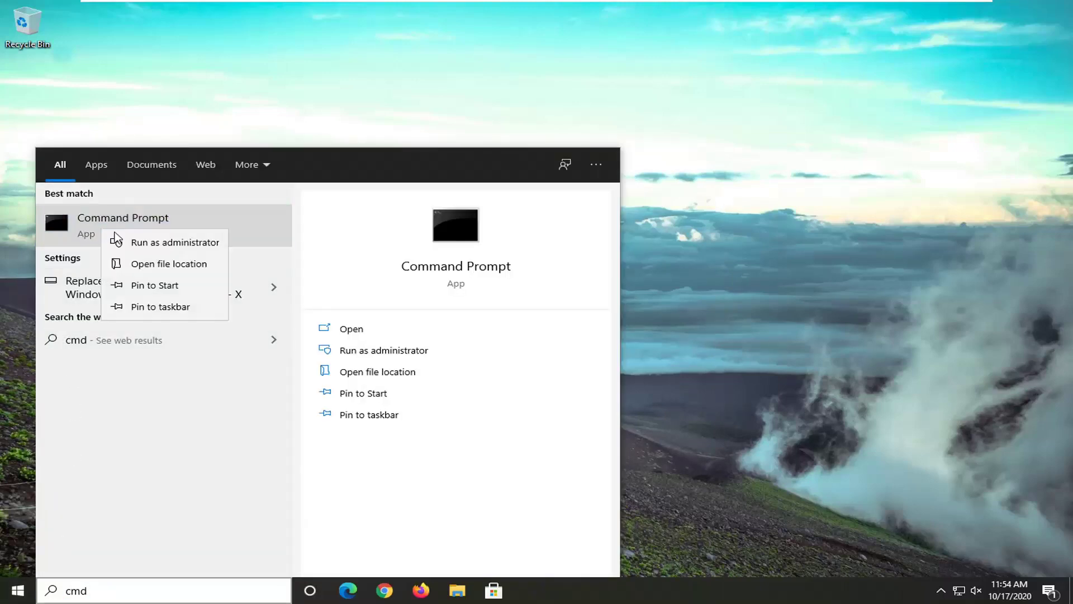
click(176, 243)
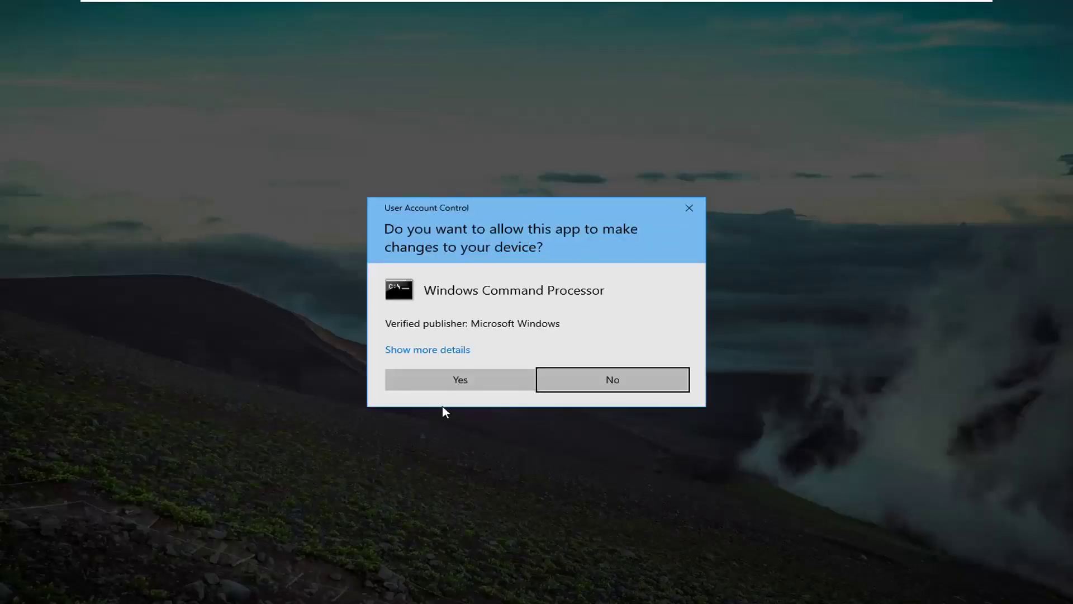
Approve the UAC prompt and move the Command Prompt window higher on the desktop.
click(449, 380)
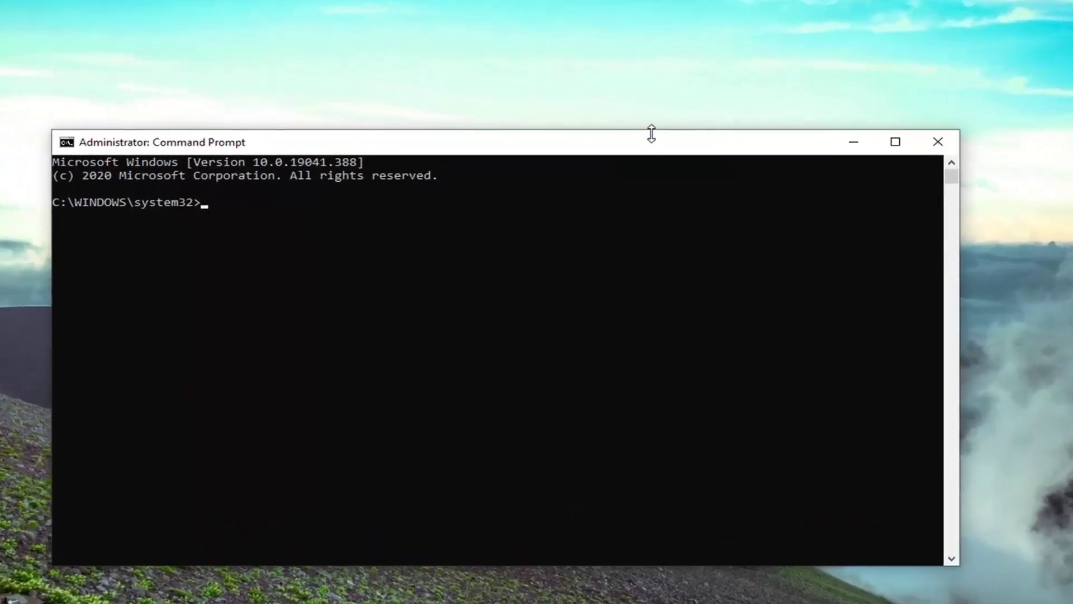
drag(659, 135, 650, 88)
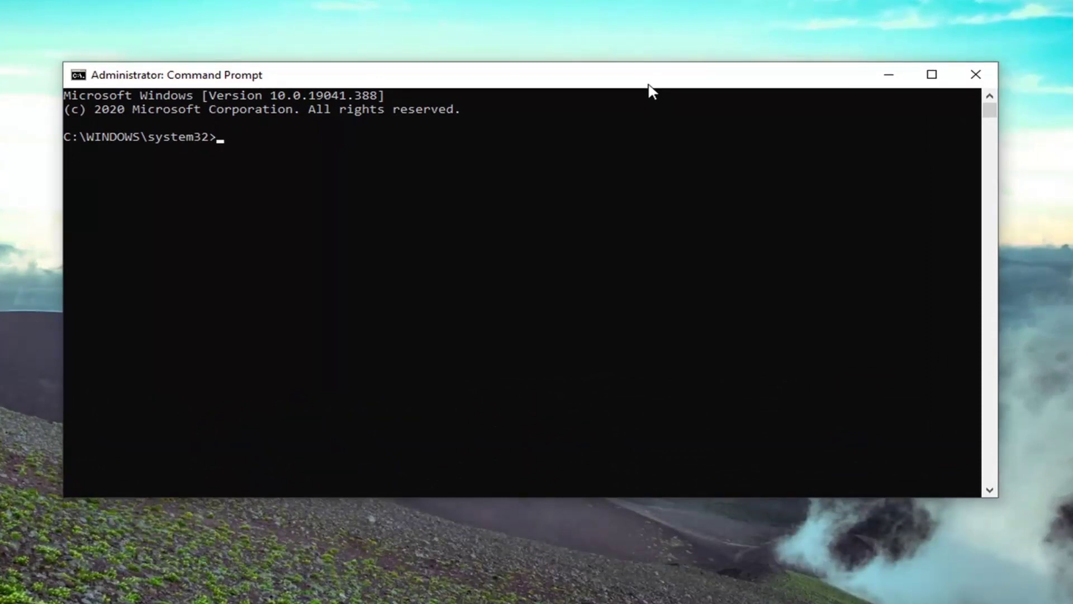
Paste and run the wmic diskdrive query, listing the VMware SCSI disk's model, name and serial number.
right_click(547, 76)
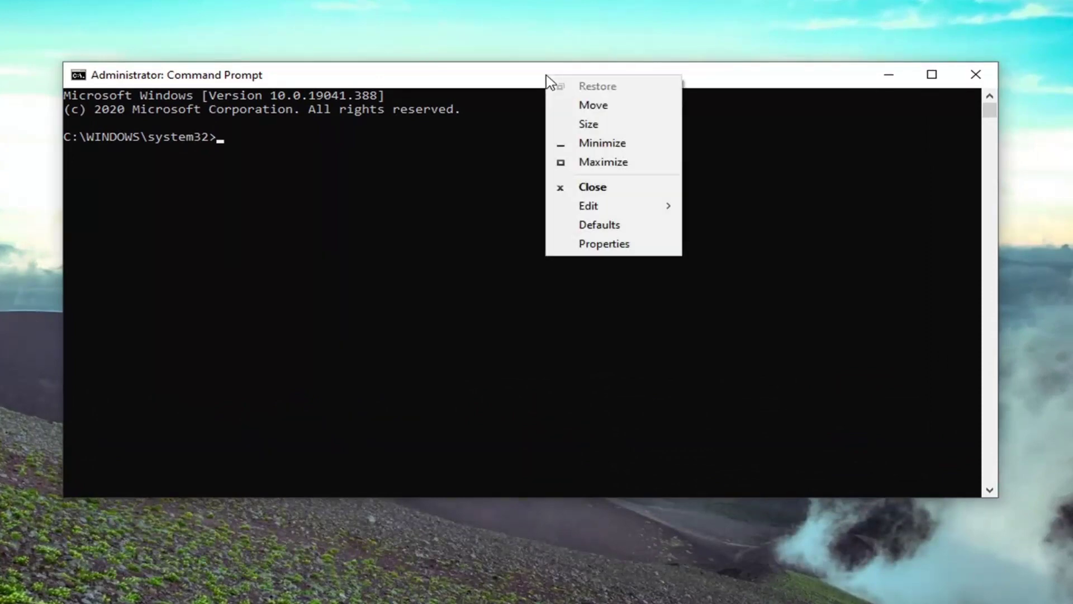
mouse_move(589, 206)
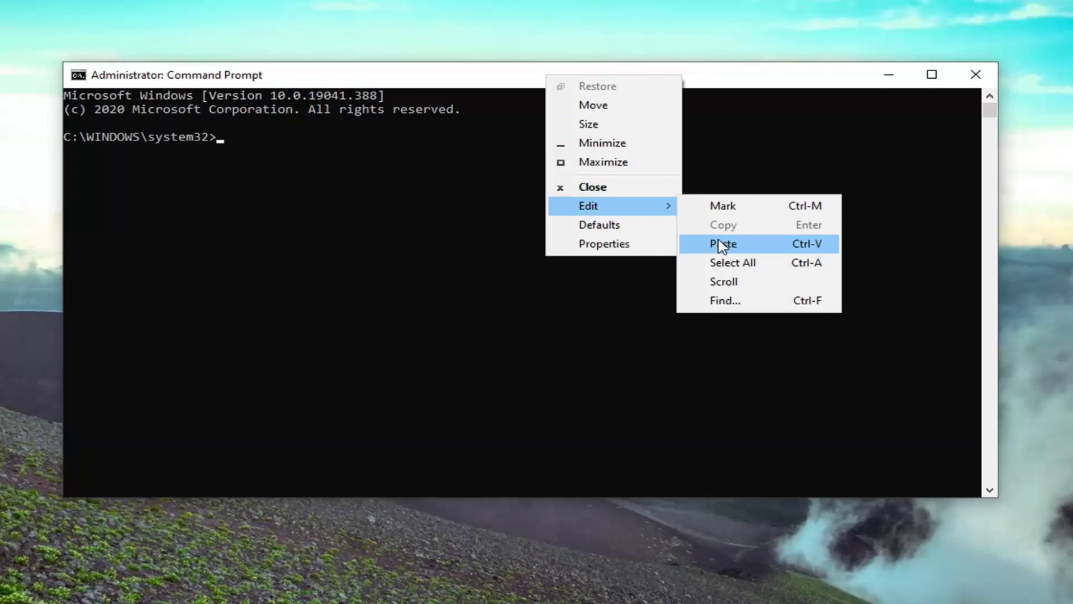
click(721, 243)
key(Return)
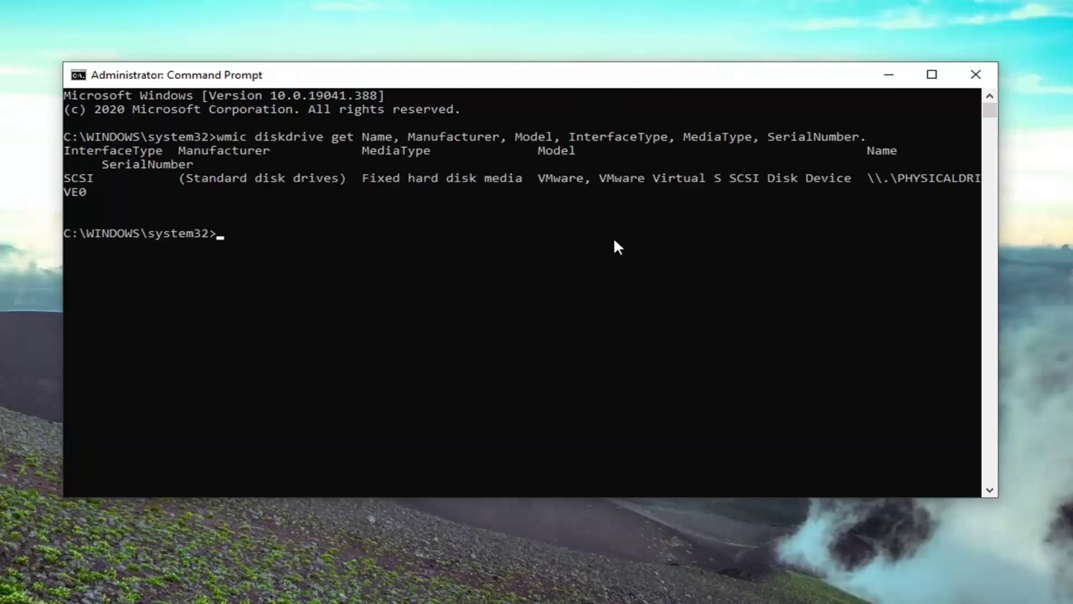